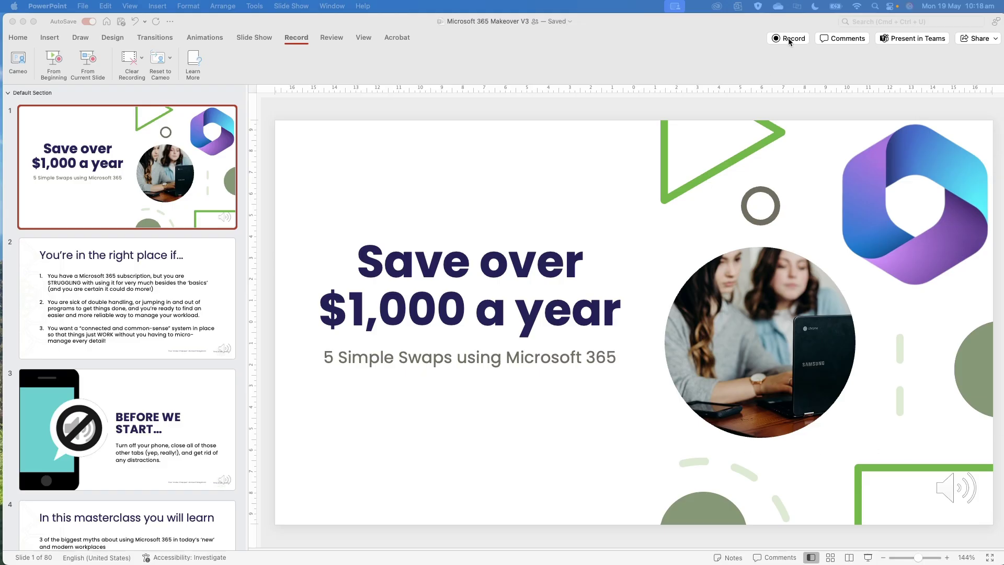
Toggle the recording ribbon, then browse the ribbon customisation preferences and leave without saving.
left_click(296, 41)
left_click(297, 40)
left_click(353, 77)
left_click(84, 8)
mouse_move(47, 6)
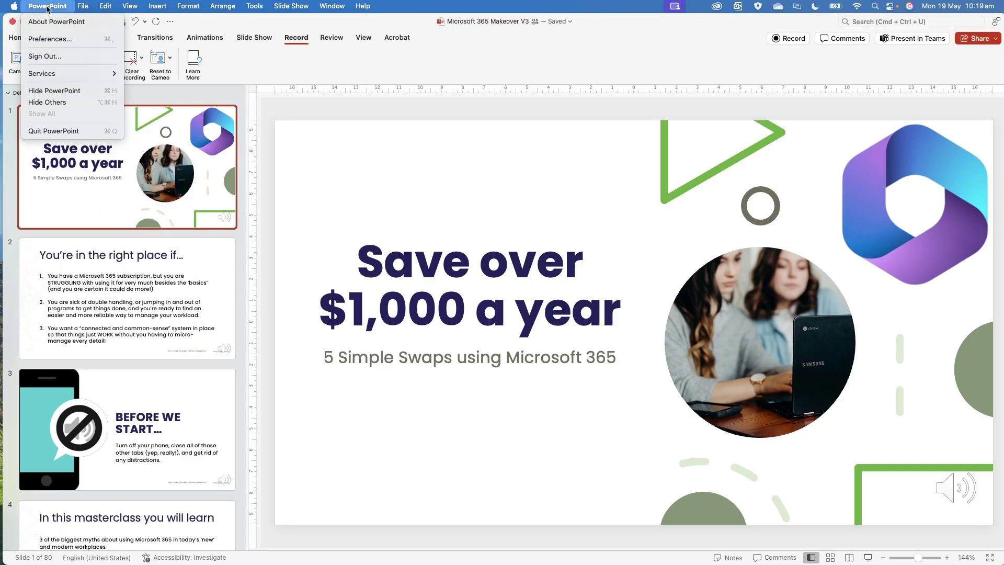
left_click(47, 39)
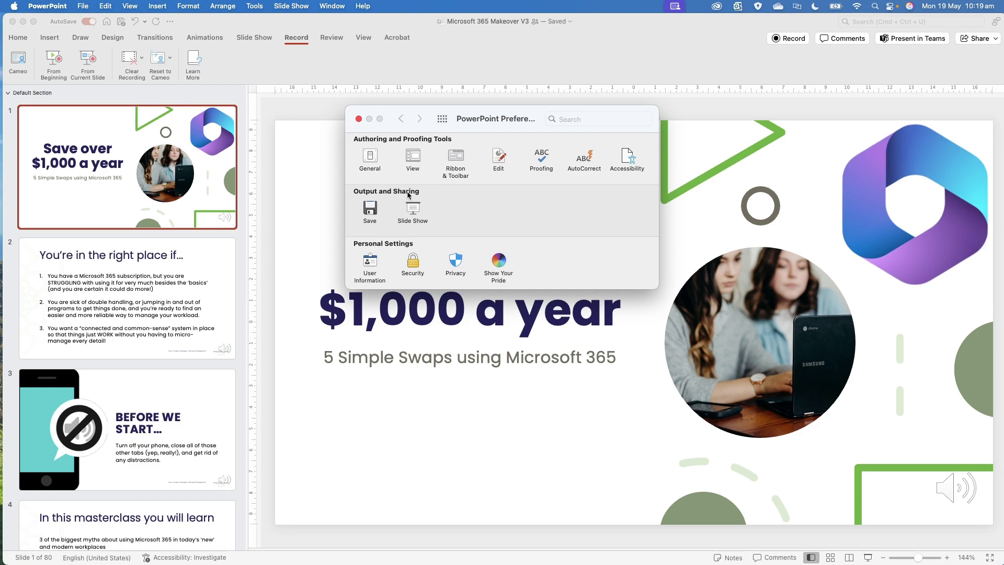
left_click(455, 160)
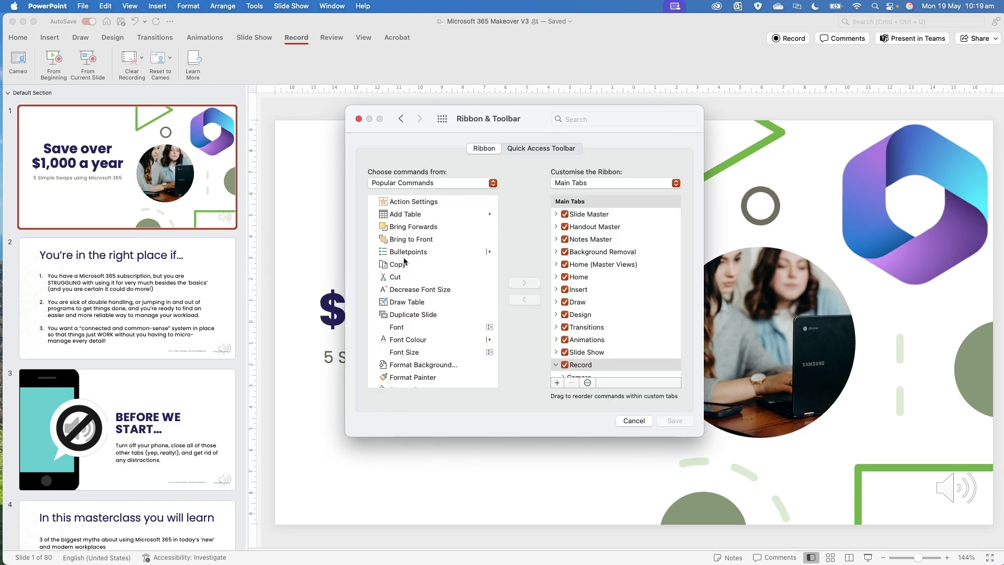
scroll(410, 280, "down", 3)
scroll(410, 279, "down", 5)
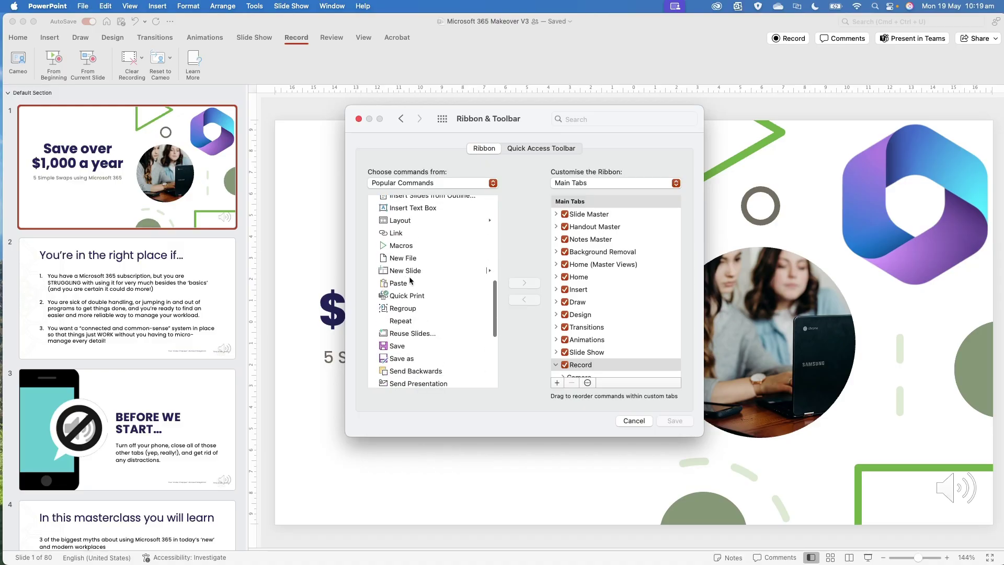
scroll(410, 281, "down", 5)
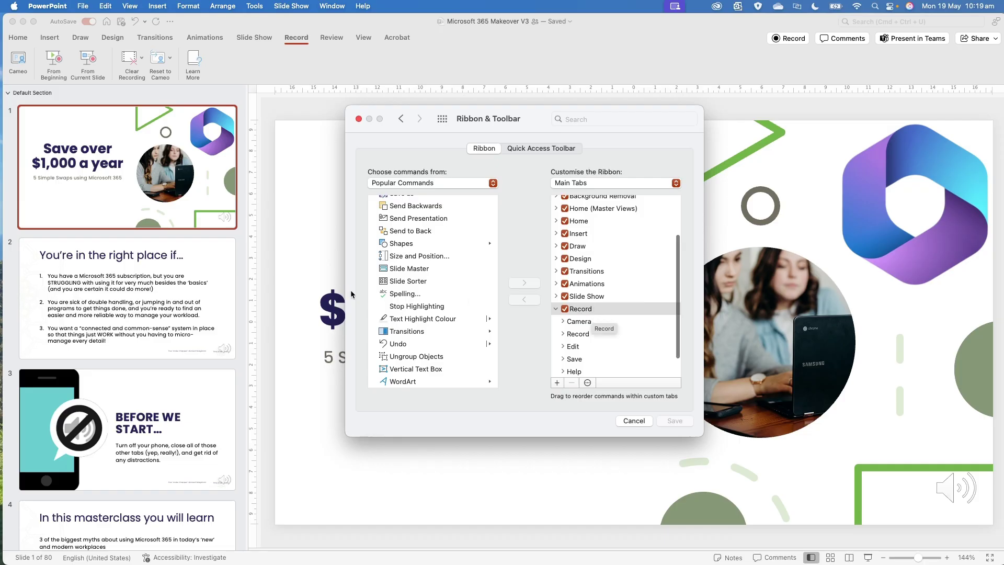
left_click(633, 421)
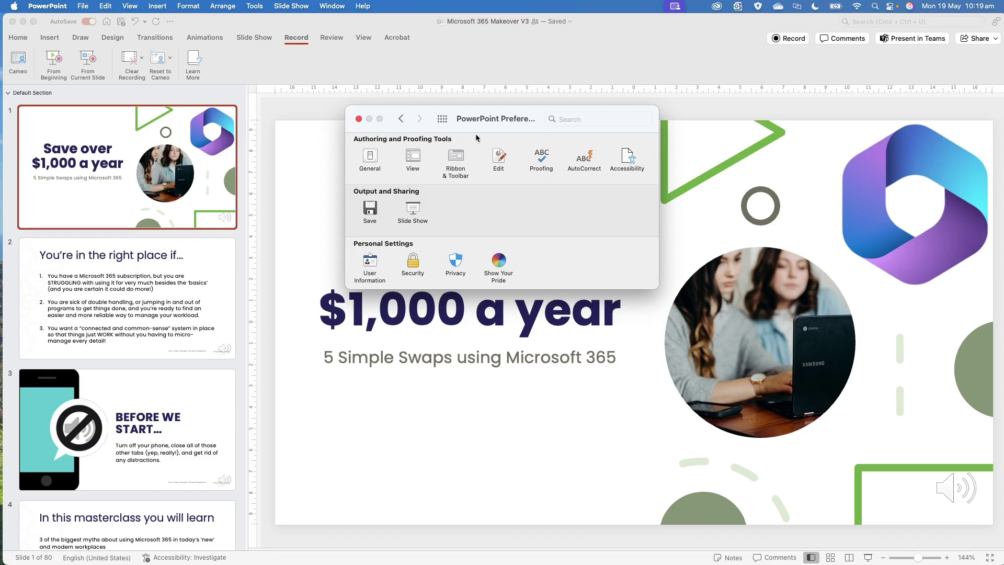
left_click(358, 119)
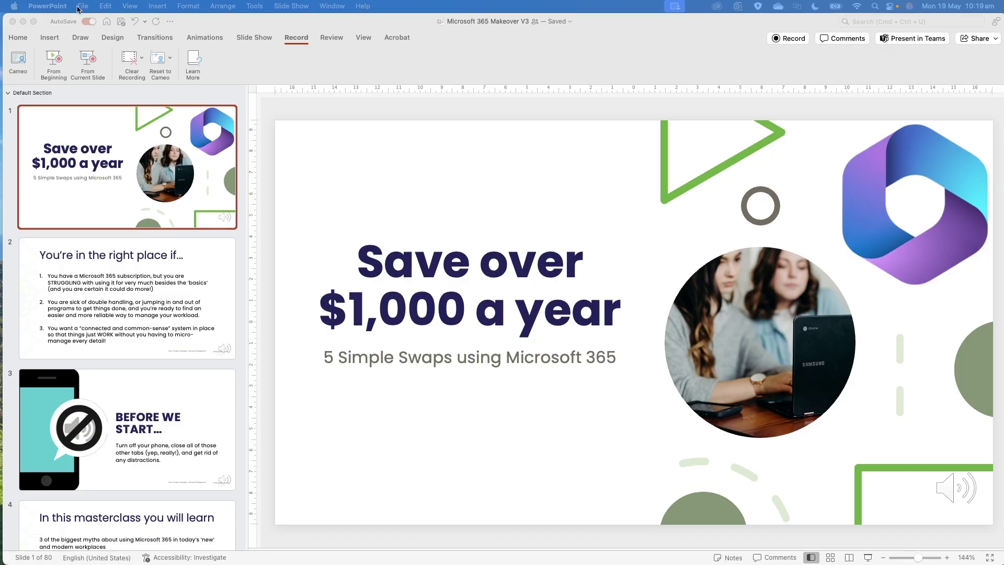
Reopen the ribbon customisation preferences and close them again without changes.
left_click(52, 5)
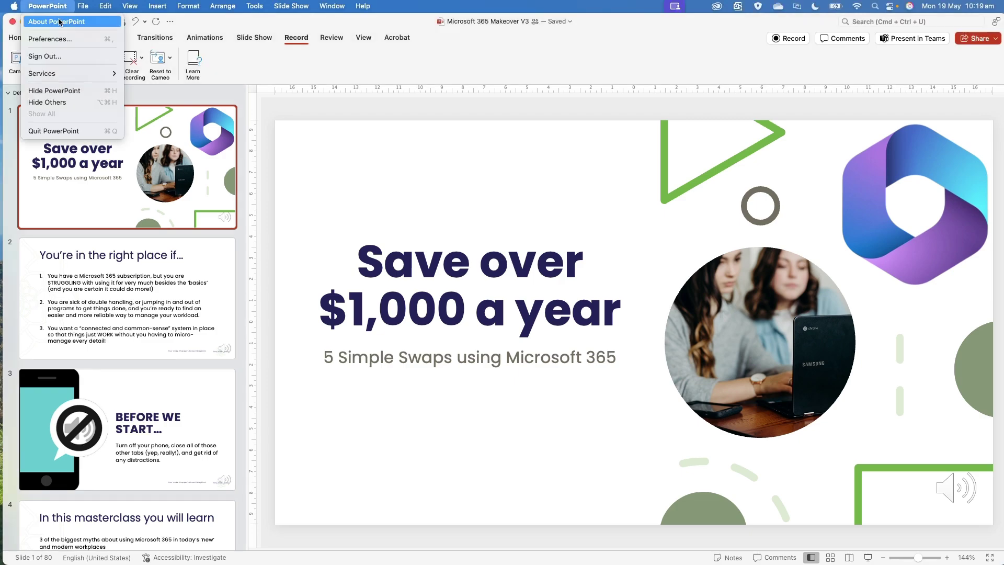
left_click(213, 178)
key("super+comma")
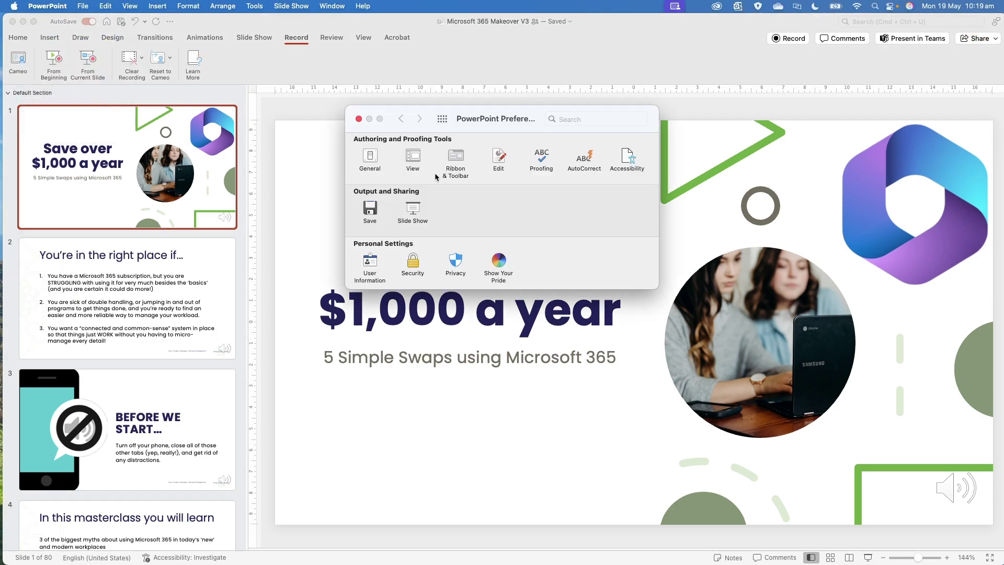
left_click(463, 160)
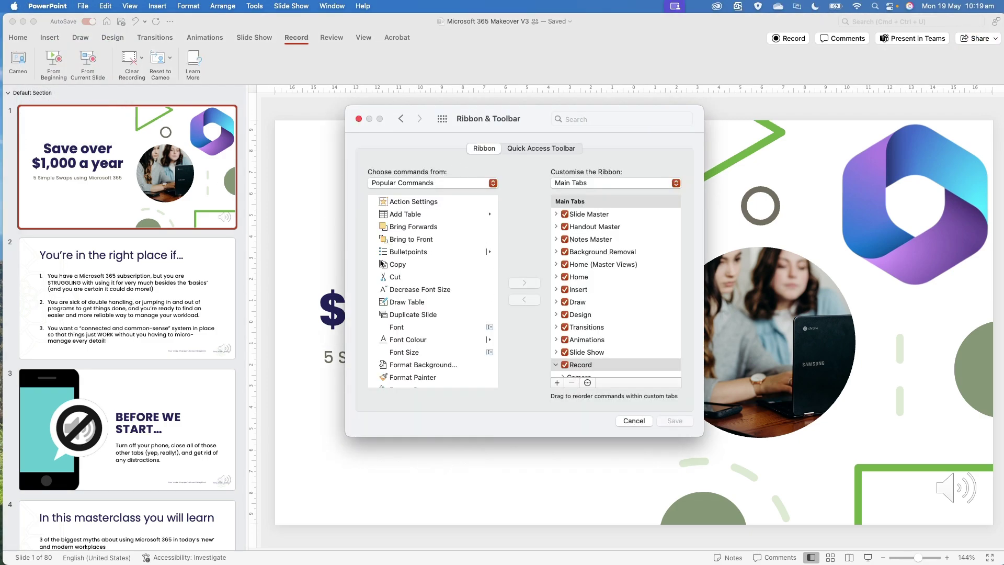
left_click(633, 420)
left_click(359, 119)
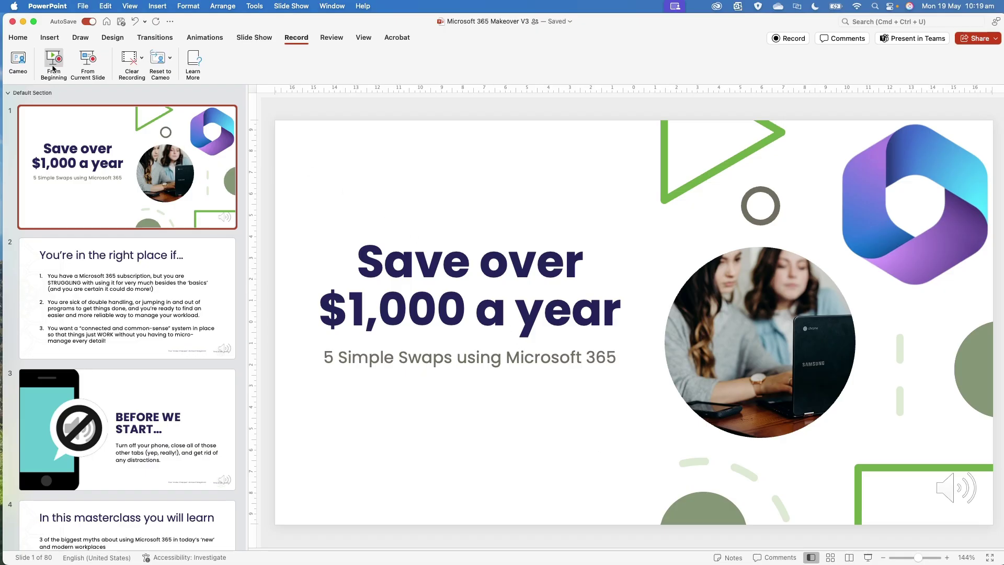
Insert a camera cameo on the HD Pro Webcam C920, sized 4.72 cm, in the bottom-left corner.
left_click(19, 68)
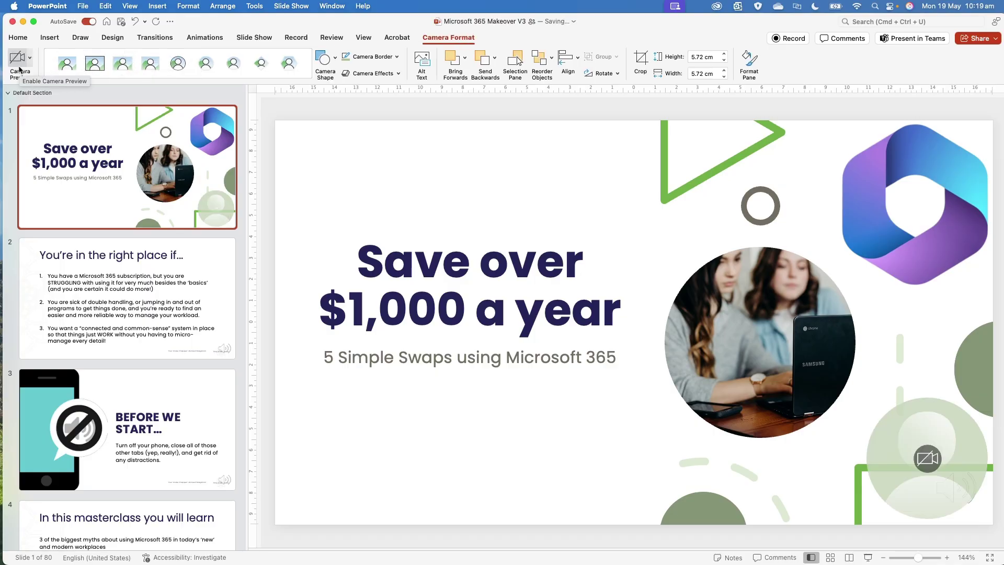
left_click(930, 459)
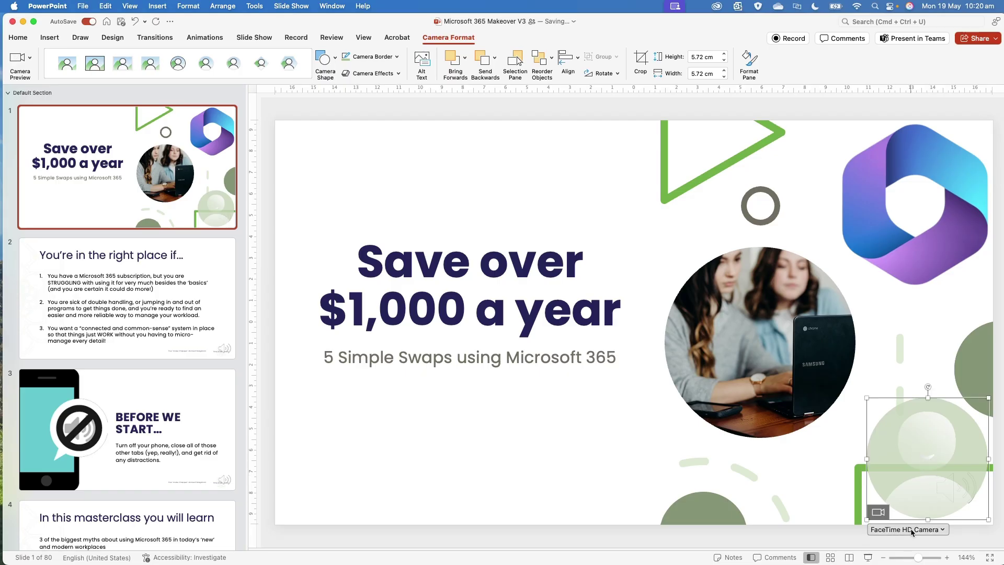
left_click(911, 529)
left_click(902, 494)
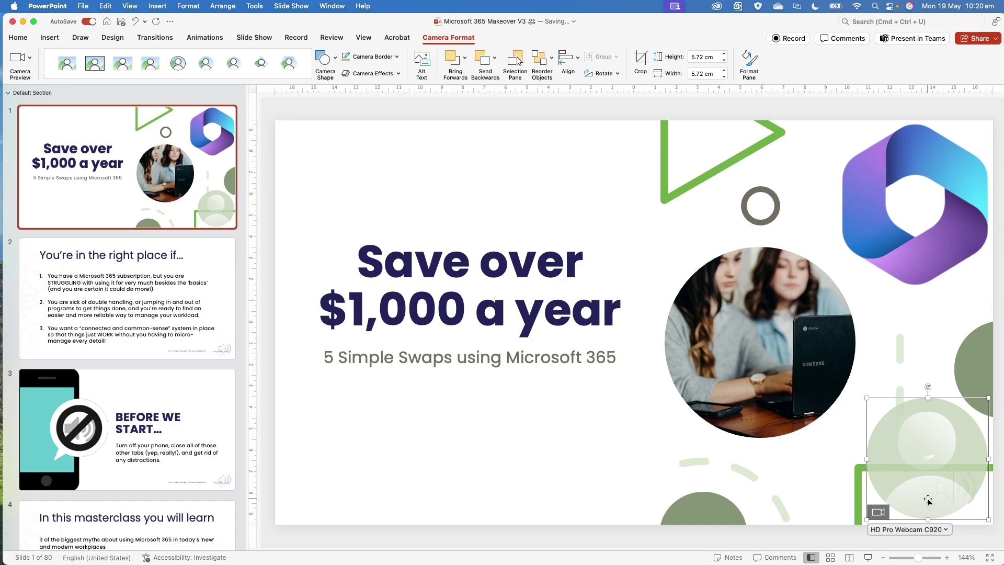
left_click_drag(866, 519, 887, 498)
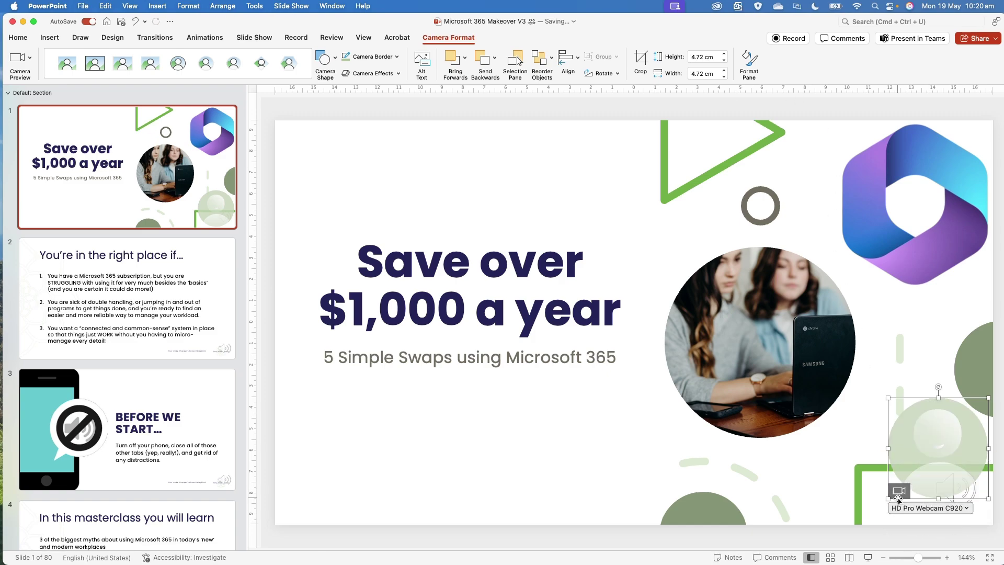
left_click_drag(941, 453, 343, 470)
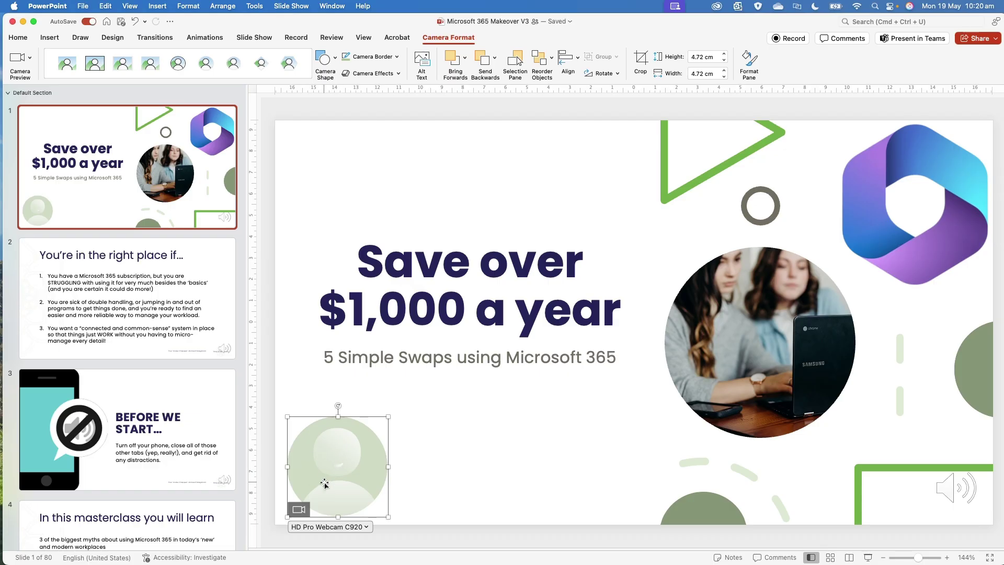
Switch the cameo feed to the FaceTime HD Camera and deselect it.
left_click(329, 527)
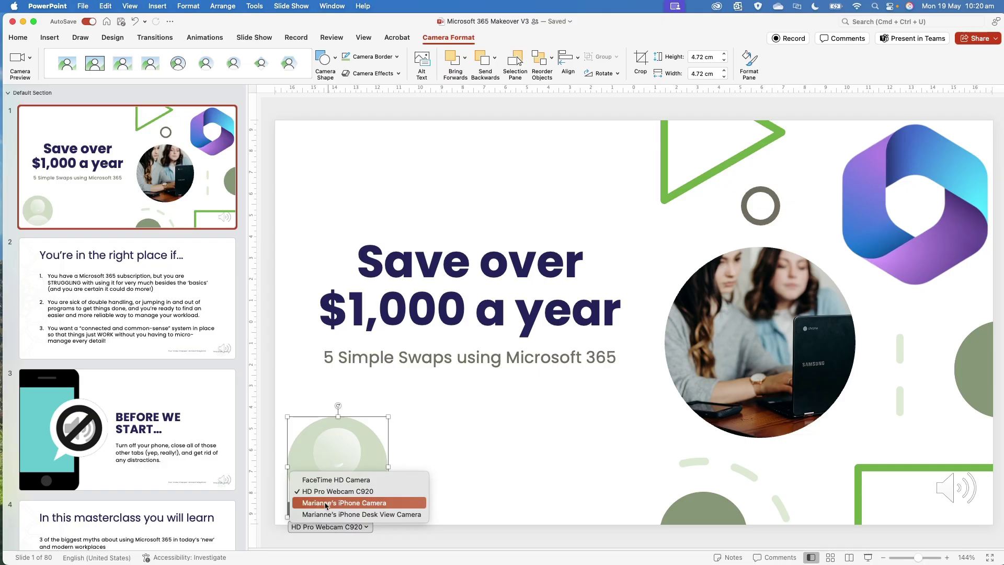
left_click(326, 486)
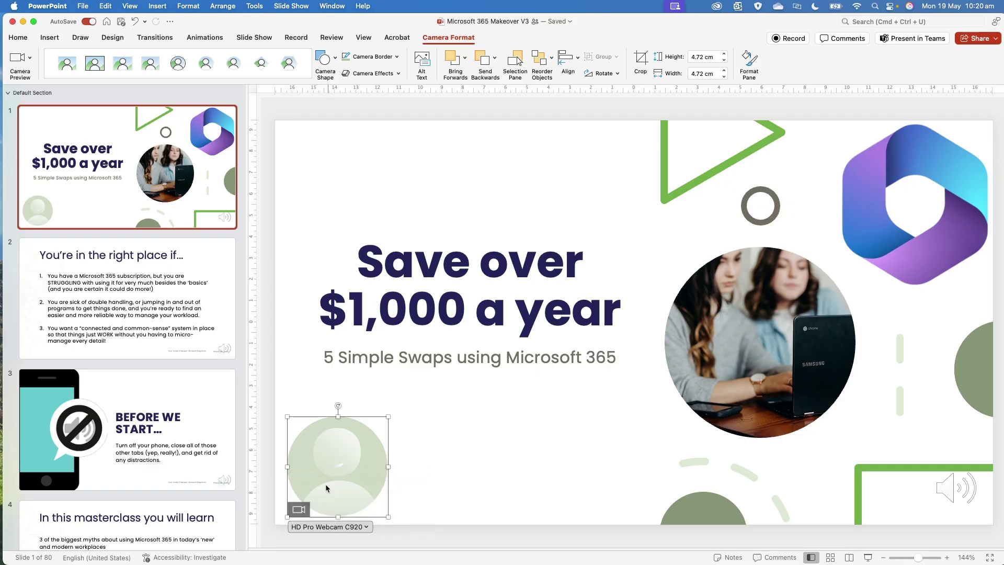
left_click(453, 496)
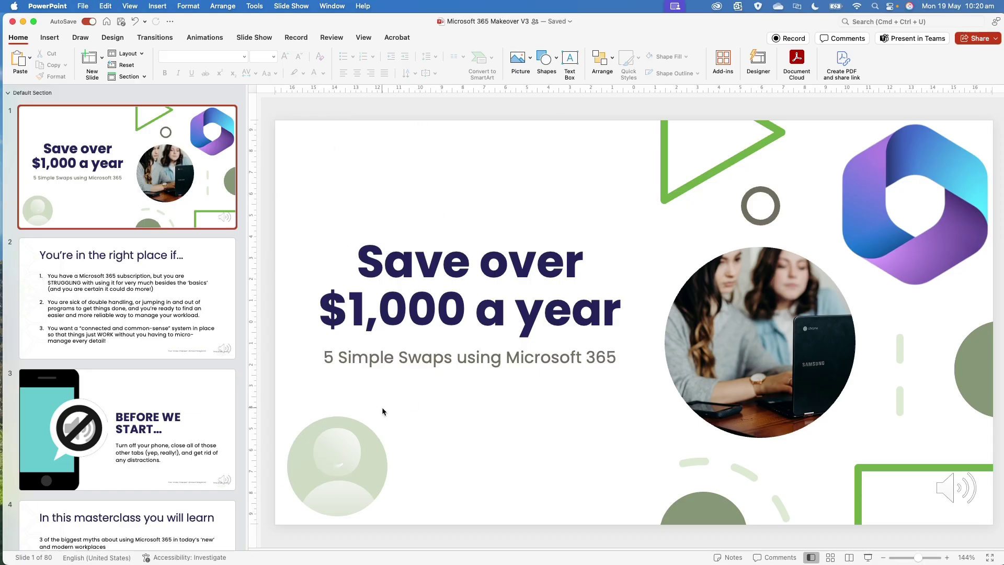
mouse_move(360, 463)
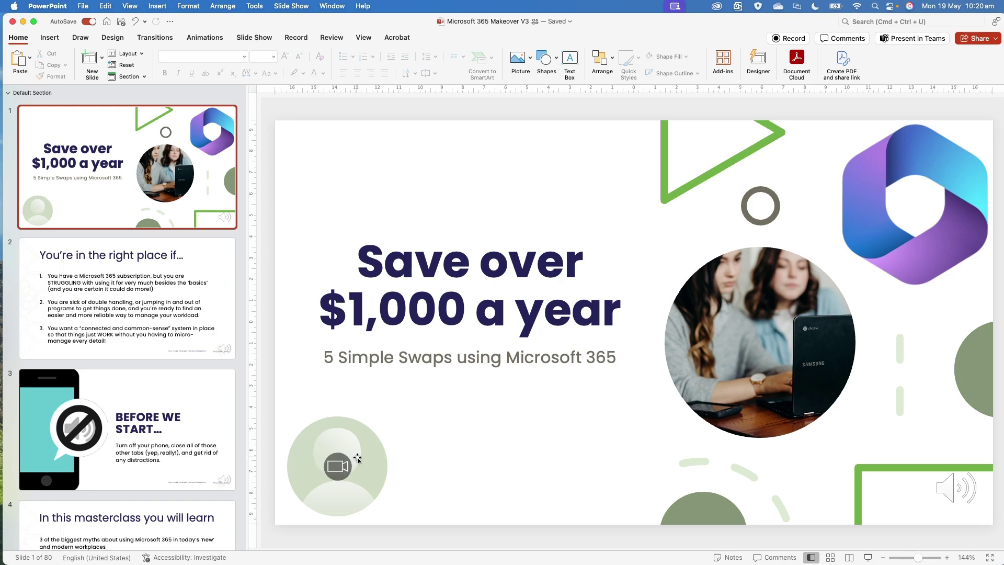
Replace the cameo with a new one, shrunk to 3.87 cm near the bottom-left.
left_click(341, 462)
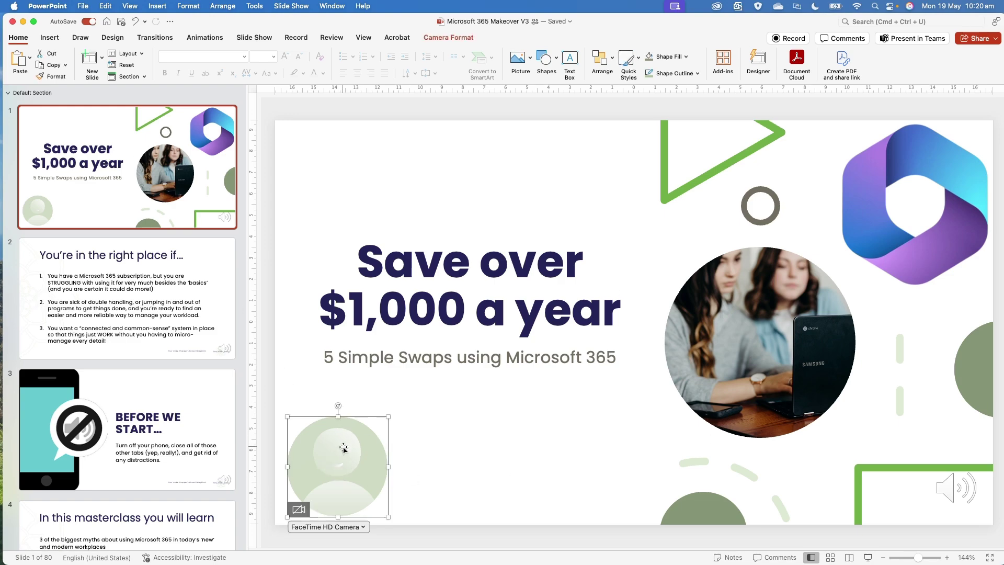
key("BackSpace")
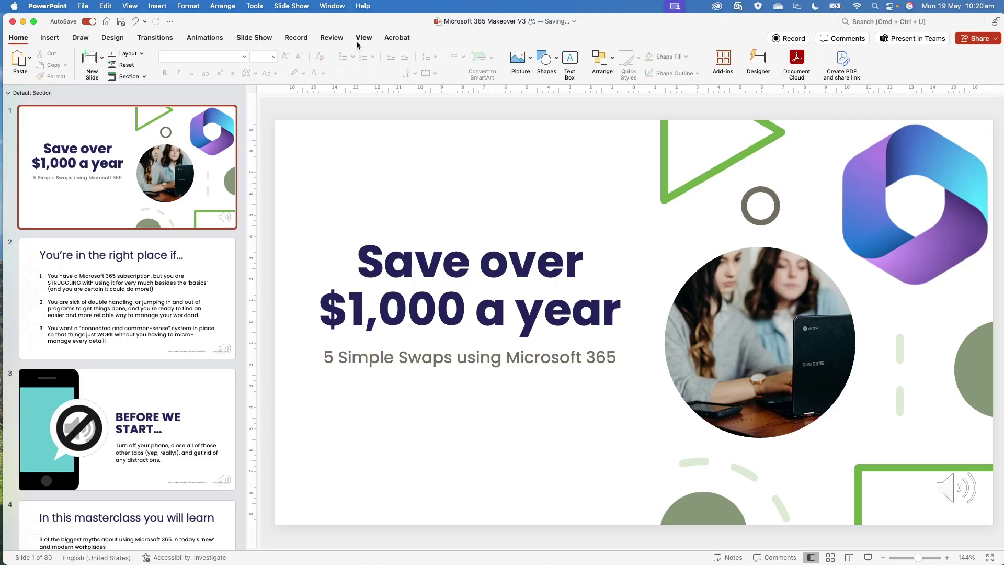
left_click(296, 37)
left_click(18, 61)
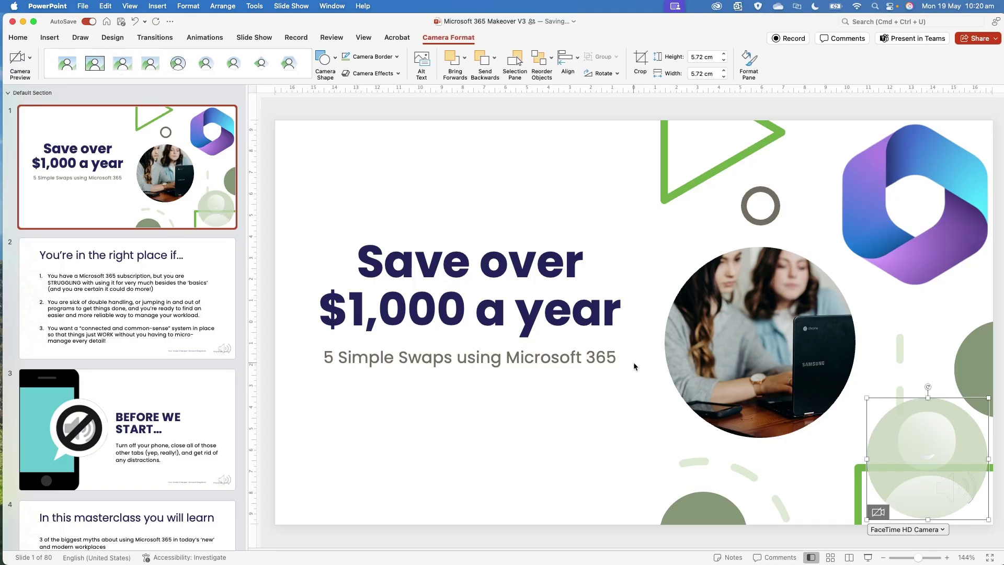
left_click_drag(892, 447, 345, 438)
left_click_drag(413, 516, 374, 477)
left_click_drag(333, 441, 376, 451)
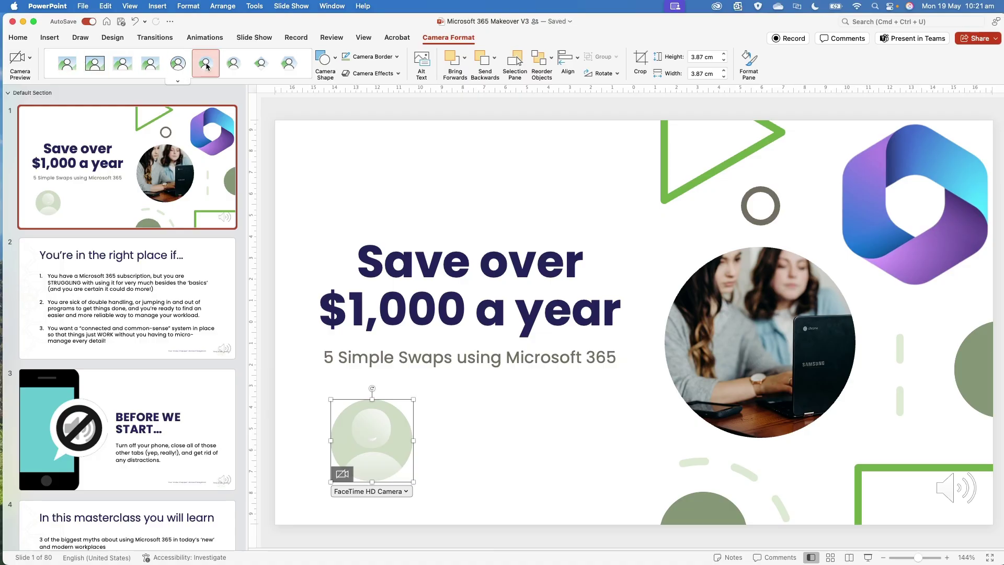
Try several camera styles, settling on a round soft-edged look.
left_click(177, 81)
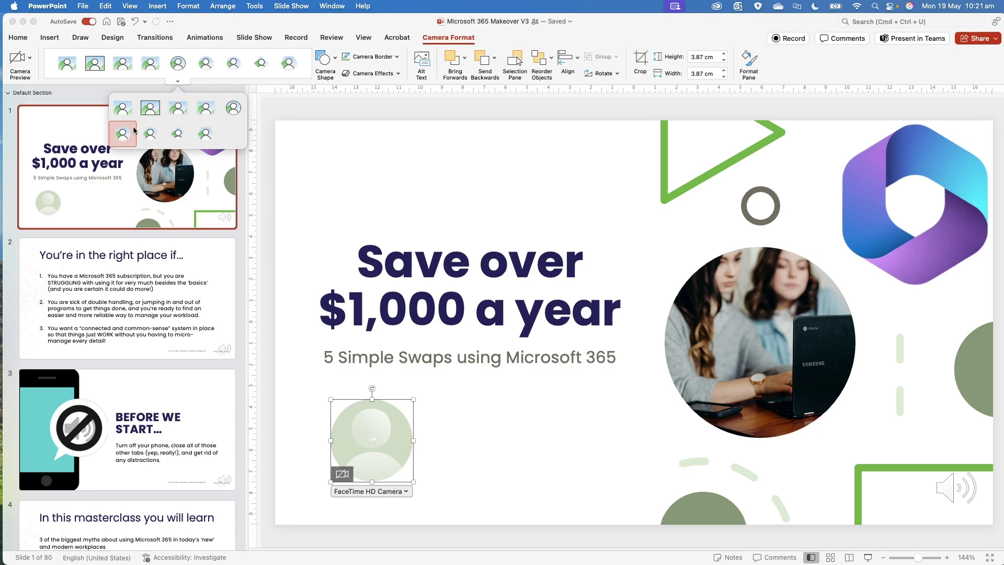
left_click(150, 115)
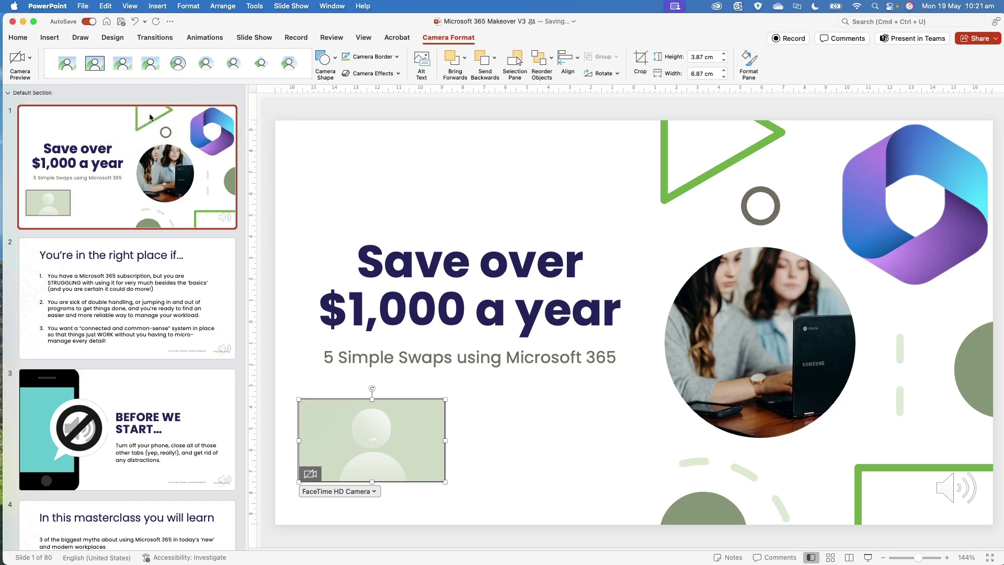
left_click(177, 63)
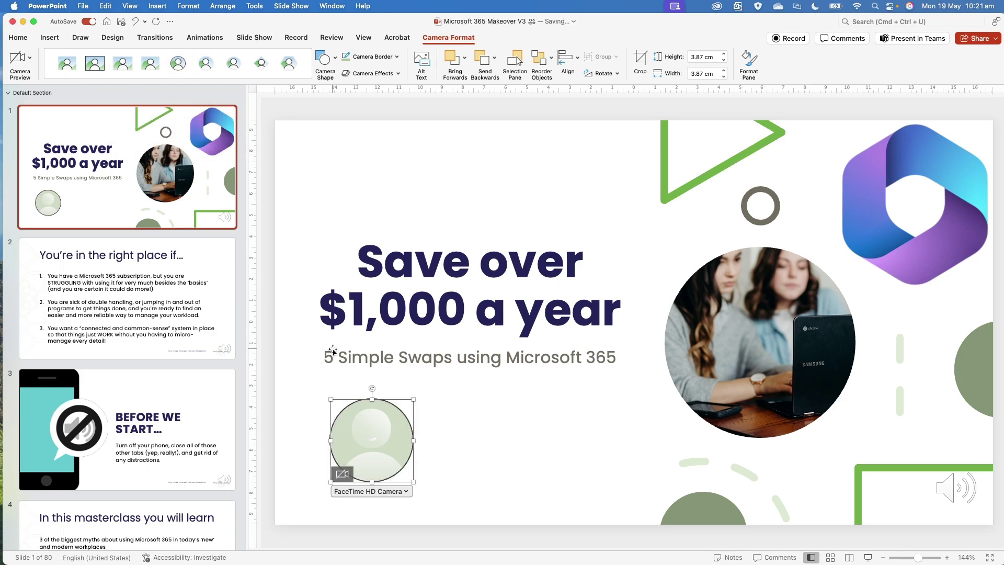
left_click(233, 63)
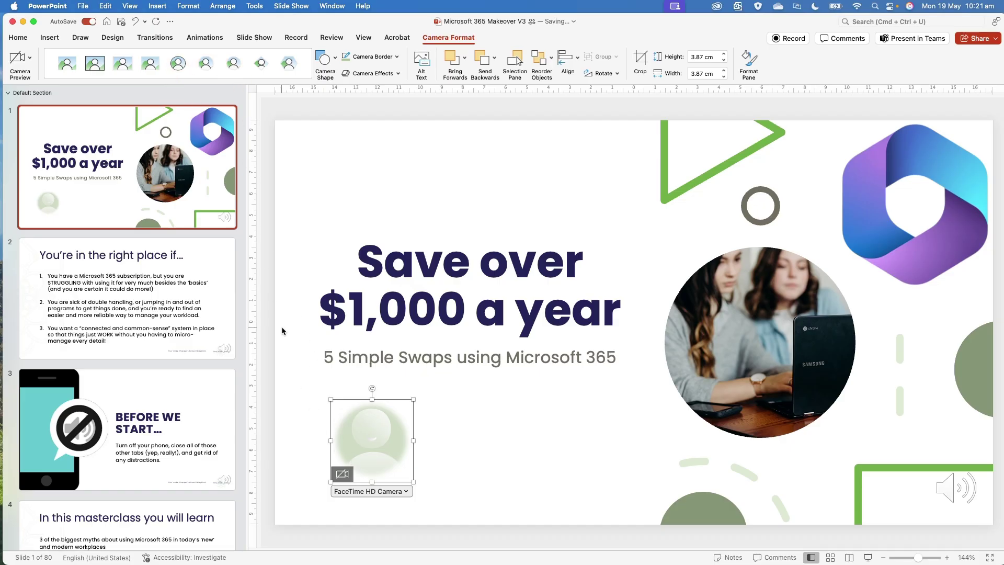
left_click(205, 64)
left_click(181, 81)
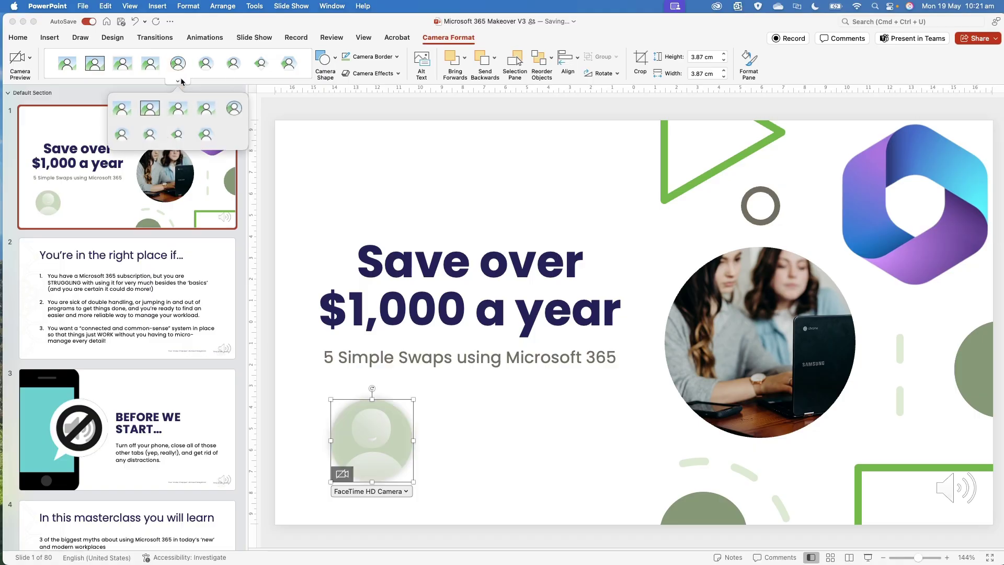
Move the camera feed into the bottom-left corner and turn on Camera Preview.
left_click(143, 91)
left_click_drag(365, 444, 321, 480)
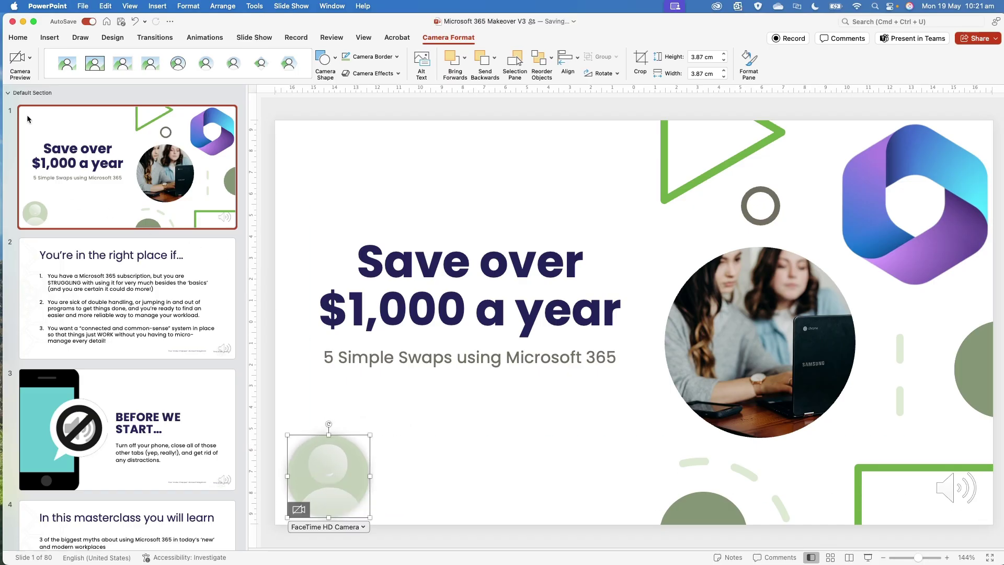
left_click(20, 66)
Change the camera source from FaceTime HD Camera to HD Pro Webcam C920.
left_click(31, 58)
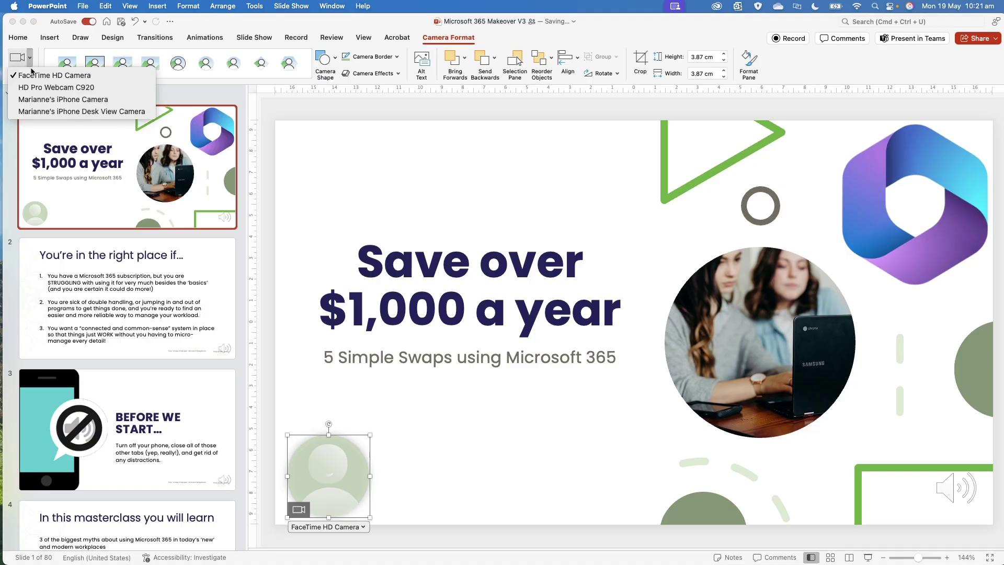
left_click(47, 76)
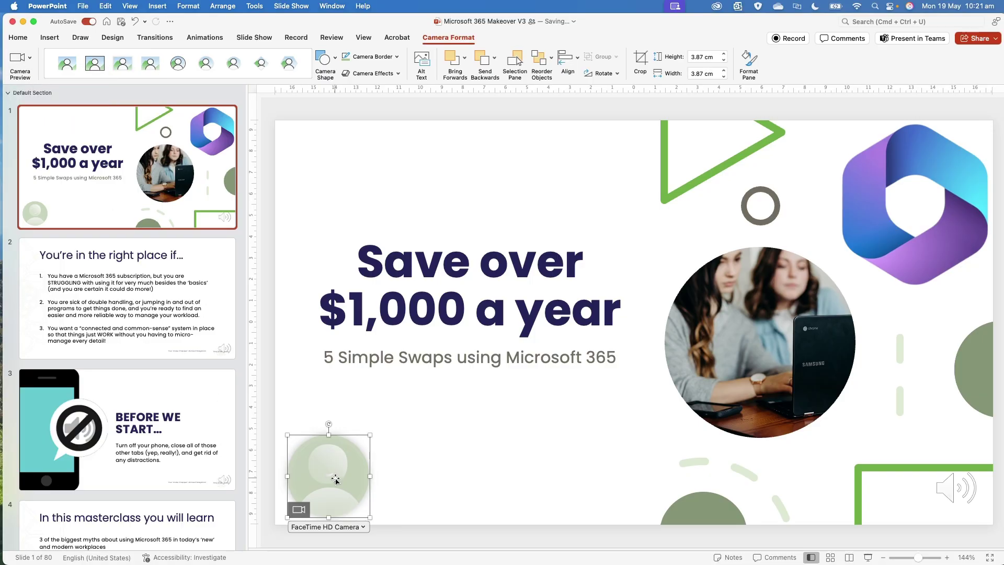
left_click(30, 64)
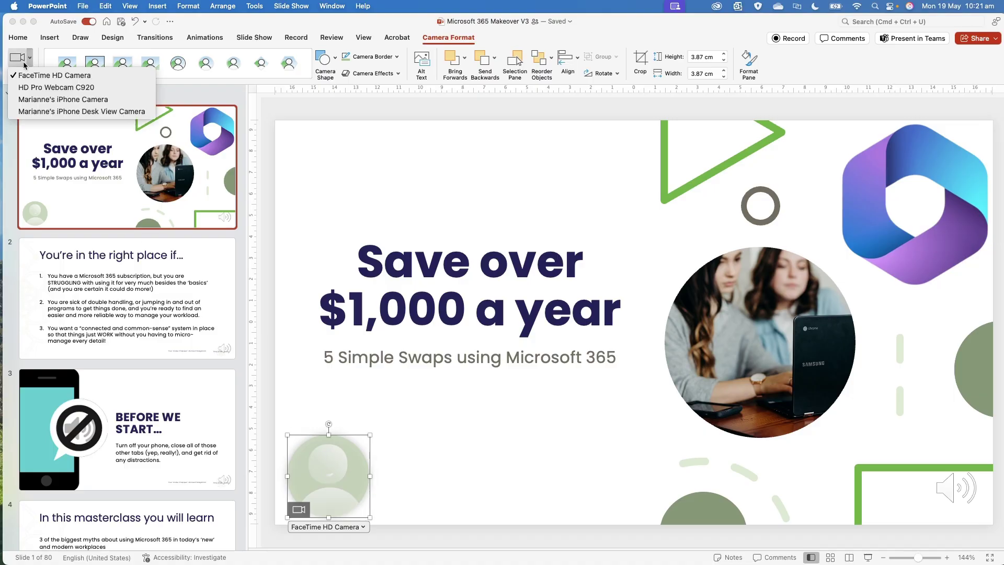
left_click(41, 92)
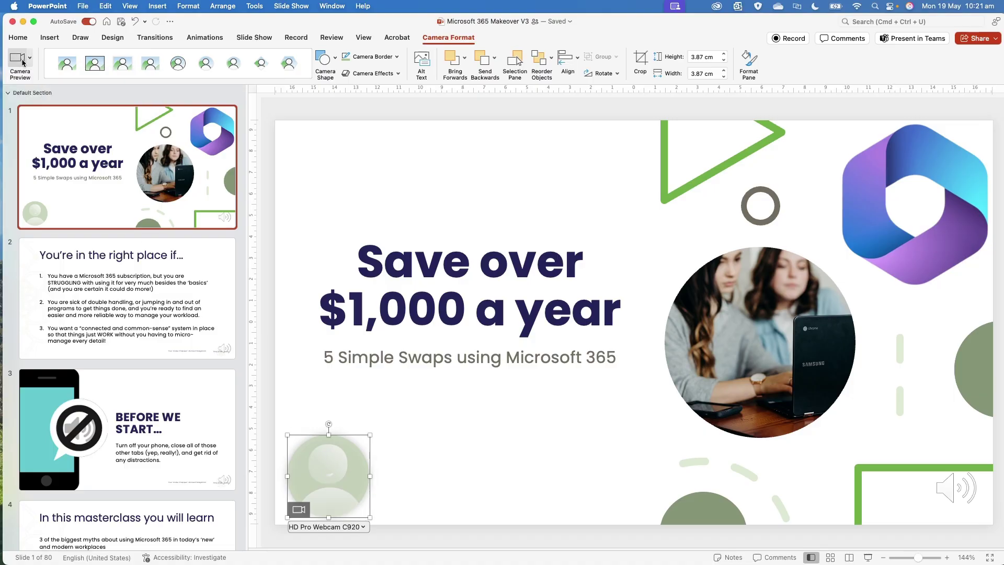
Reselect the camera feed on the slide and start recording the slideshow.
left_click(362, 475)
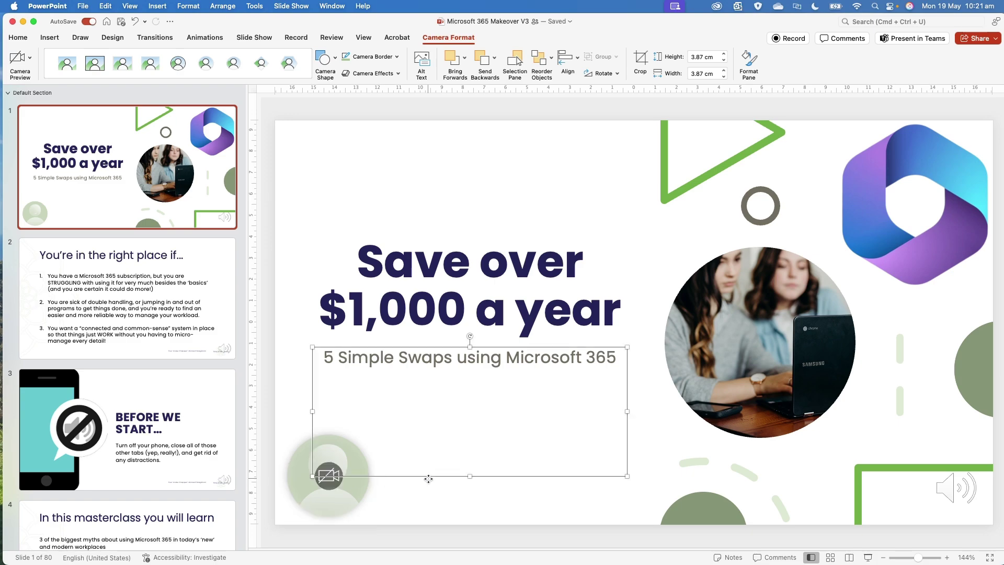
left_click(334, 500)
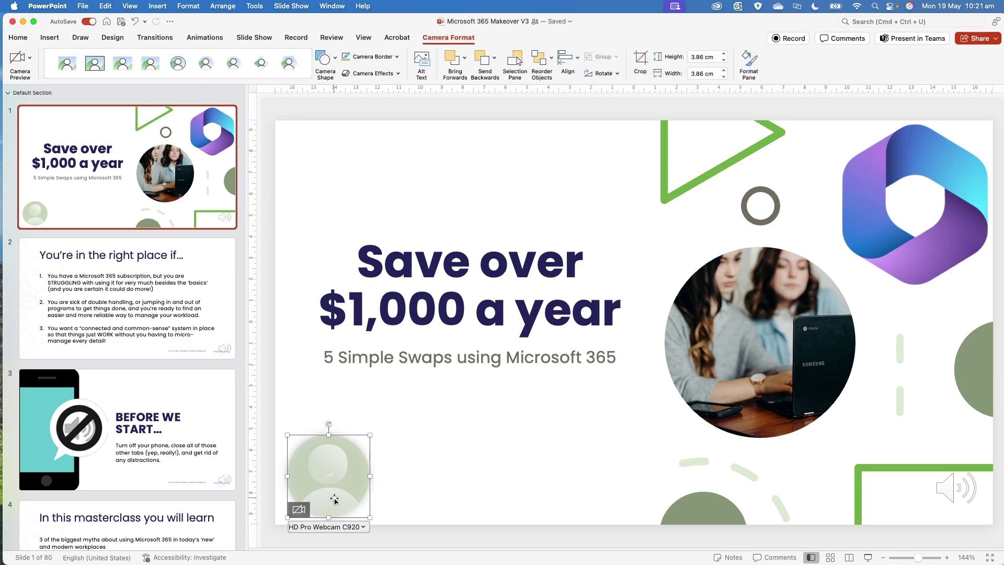
left_click(795, 41)
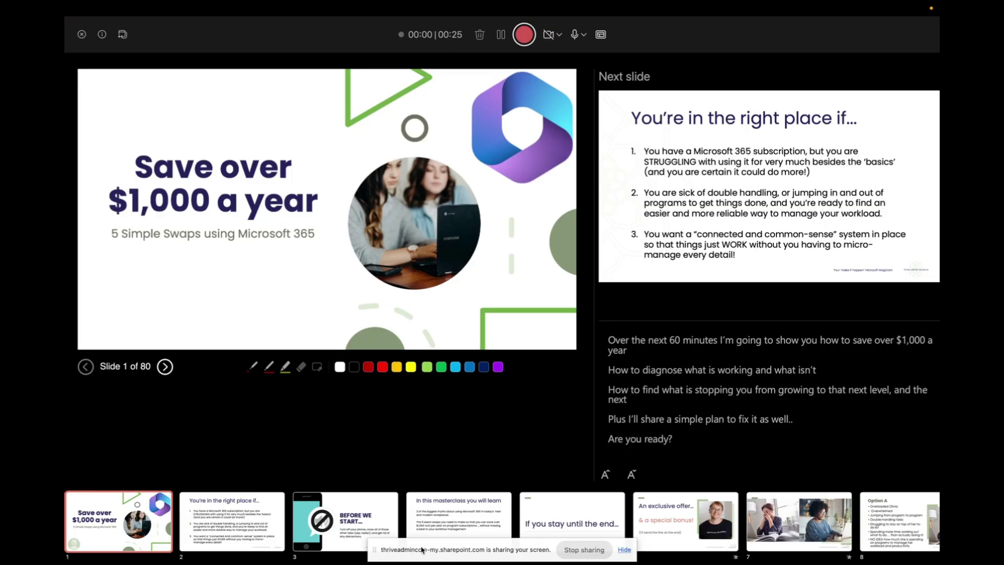
left_click(565, 520)
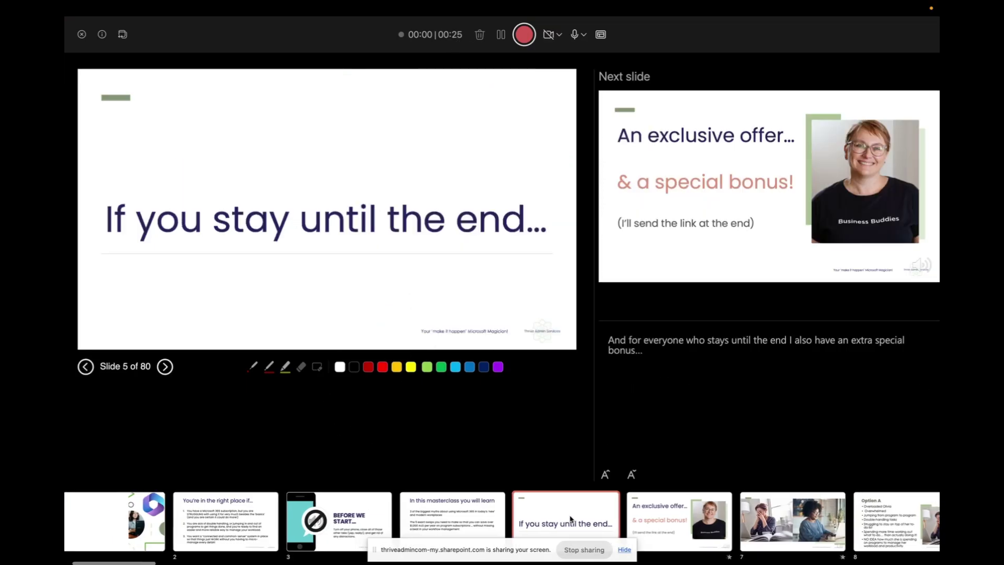
left_click(656, 515)
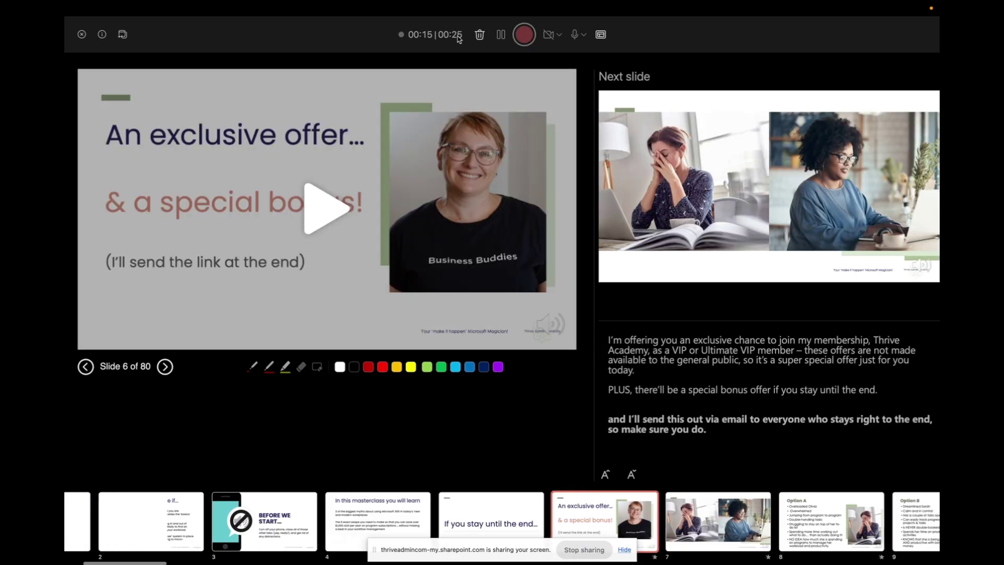
key("Right")
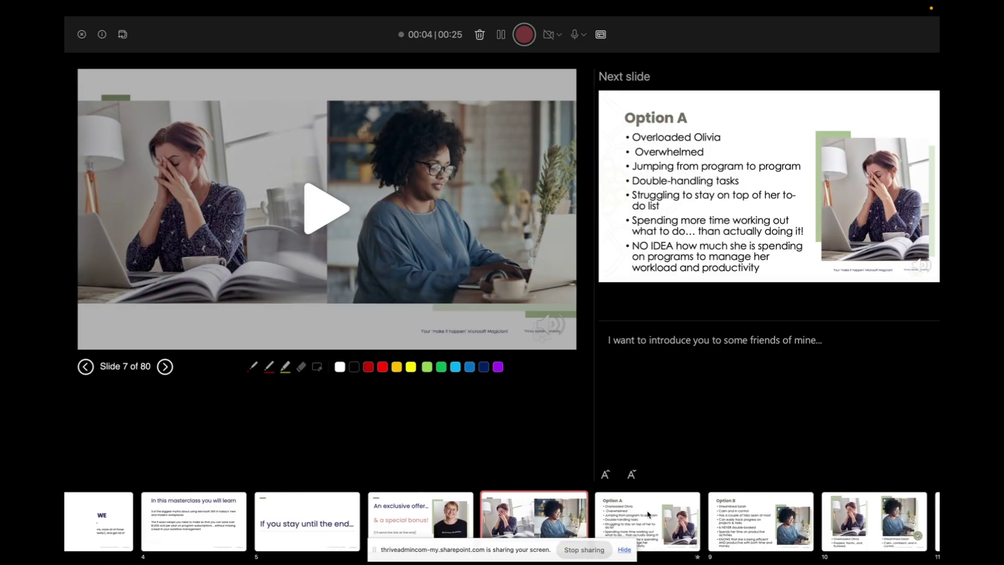
left_click(418, 83)
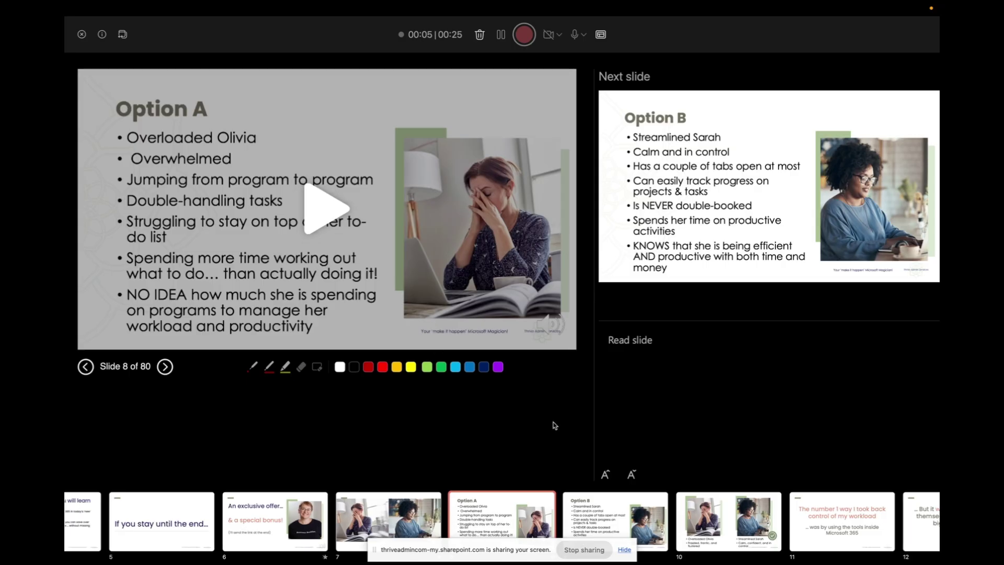
left_click(605, 500)
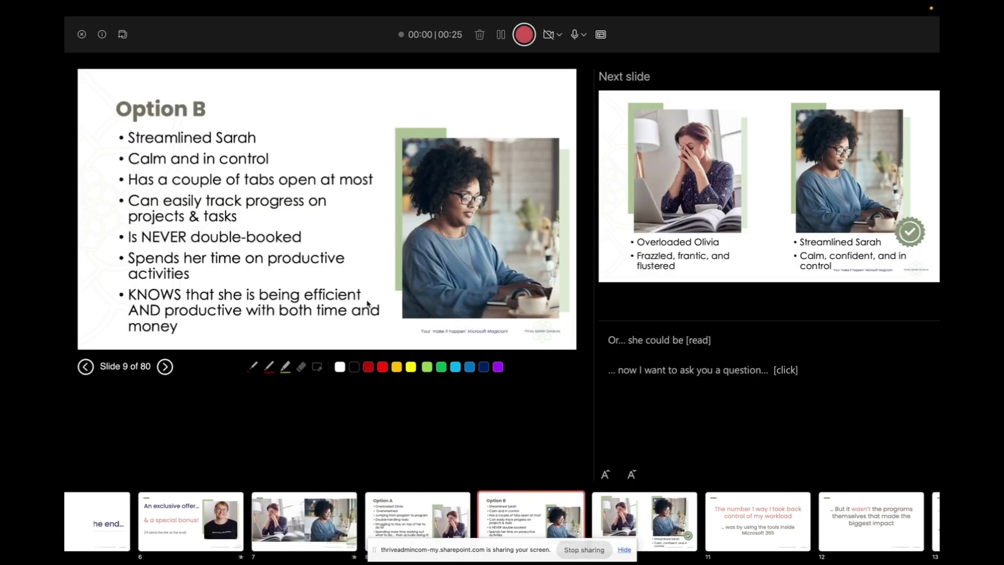
left_click(367, 531)
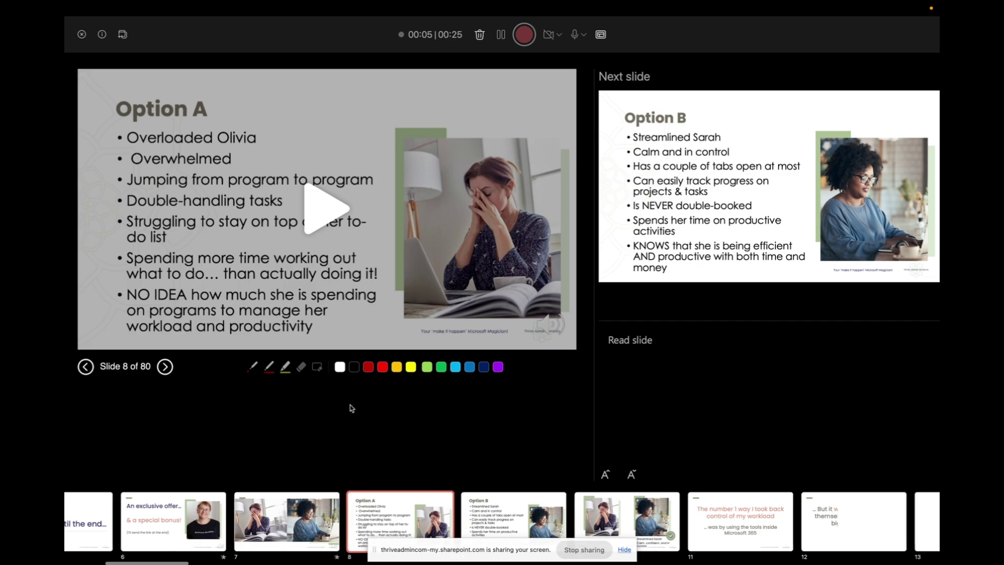
scroll(191, 537, "left", 8)
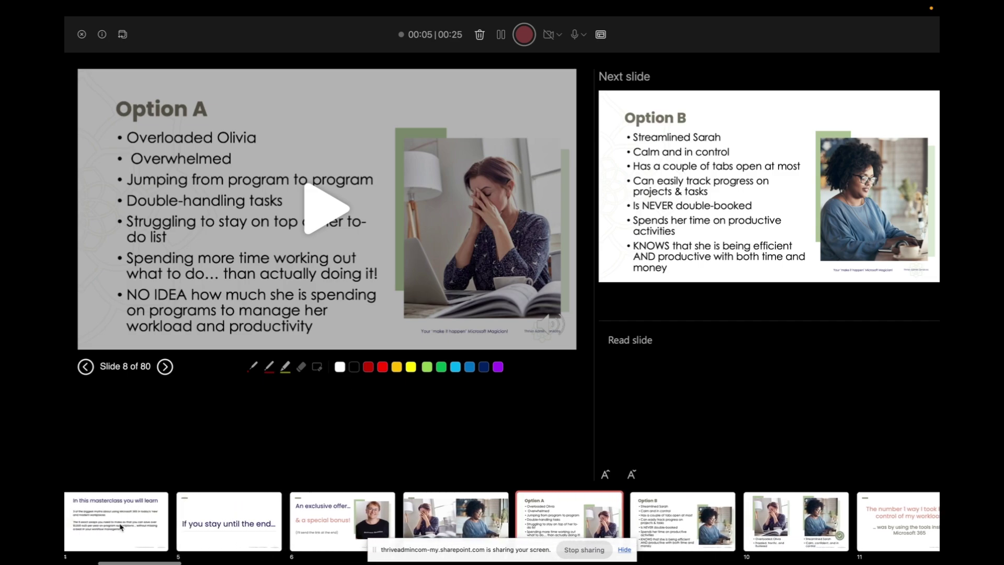
left_click(120, 530)
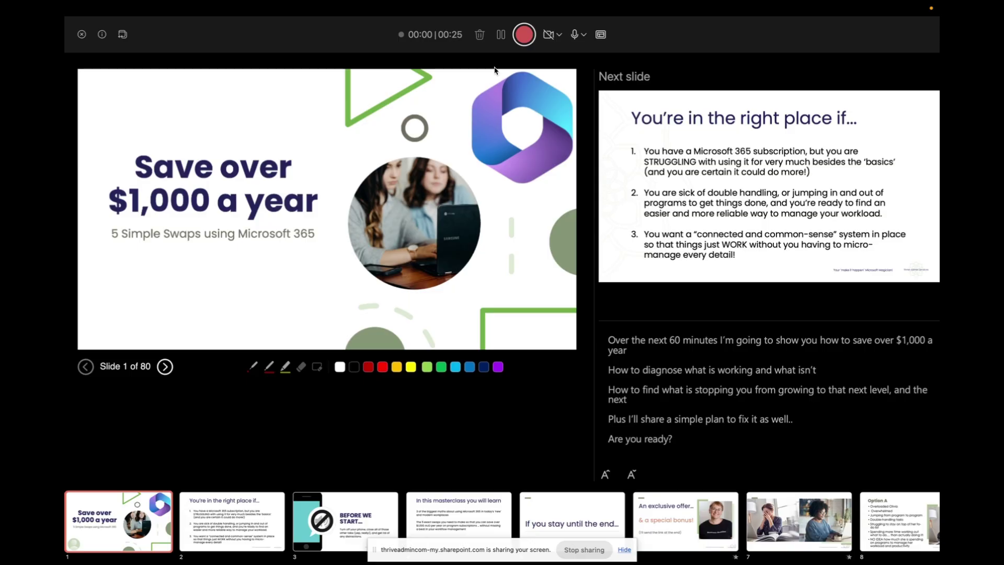
left_click(559, 35)
left_click(560, 35)
scroll(784, 397, "down", 1)
scroll(788, 380, "up", 2)
Switch the recording layout to Teleprompter View and scroll through the title slide's notes.
left_click(602, 36)
left_click(602, 56)
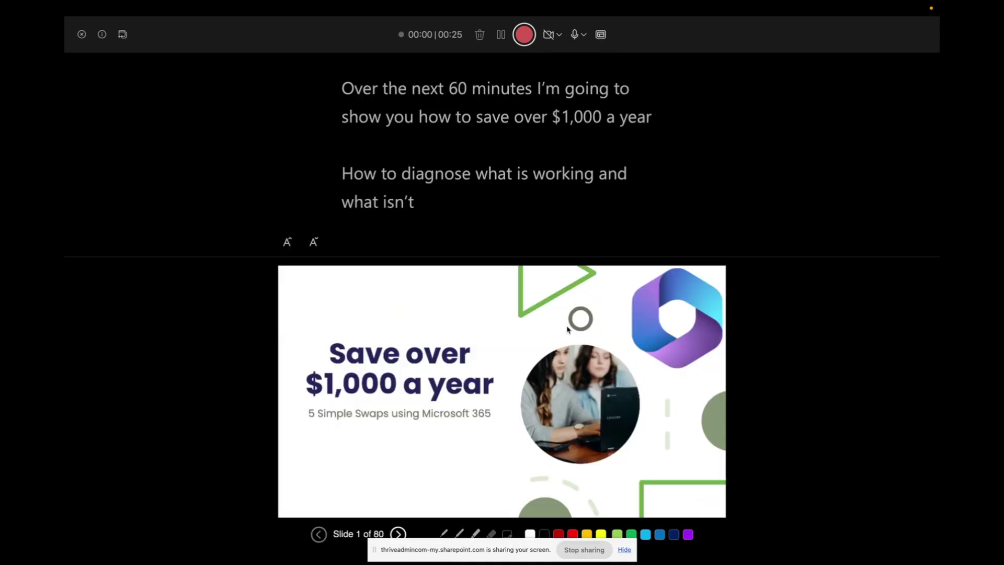
scroll(484, 105, "down", 5)
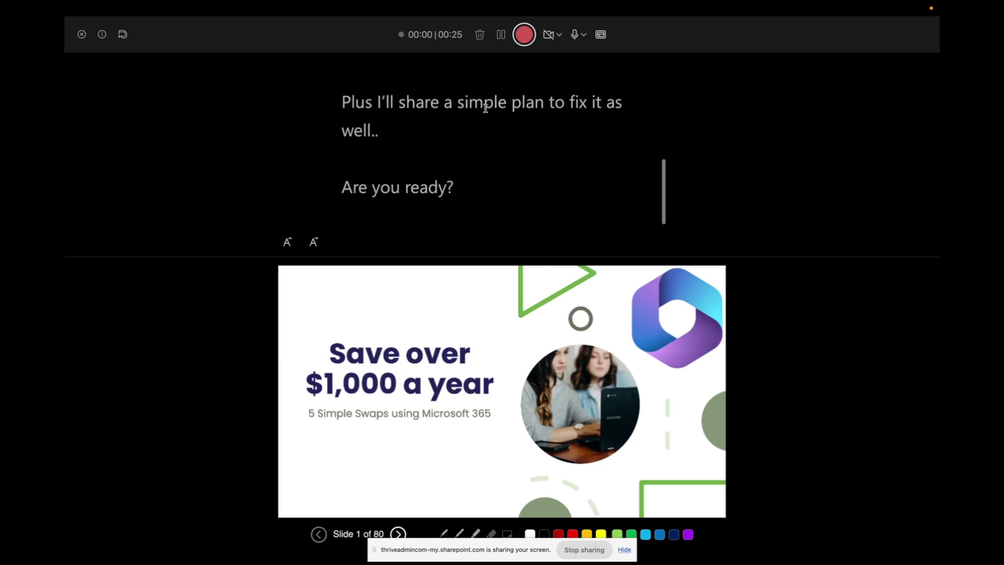
scroll(485, 108, "up", 4)
scroll(485, 108, "up", 2)
scroll(485, 108, "down", 5)
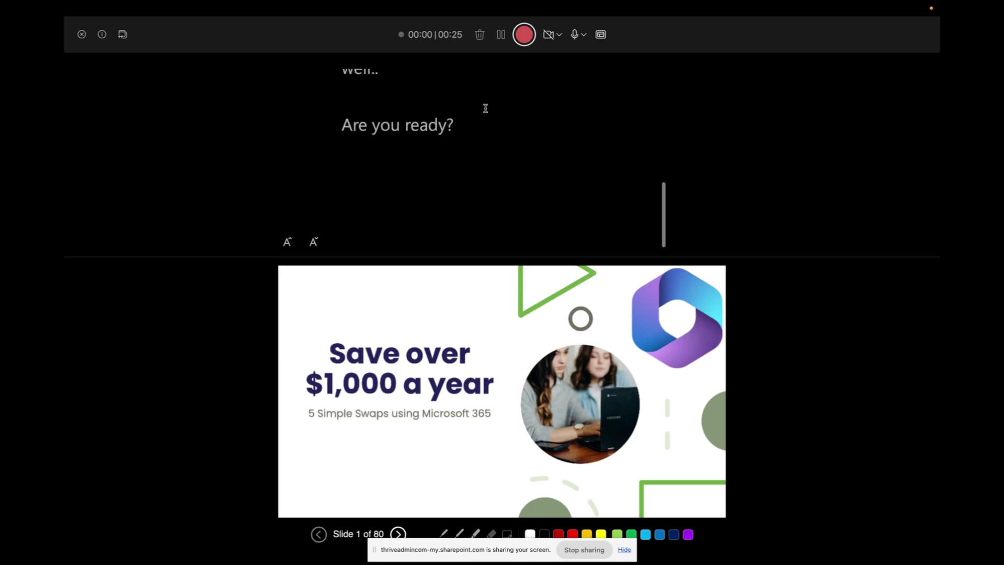
scroll(485, 109, "up", 5)
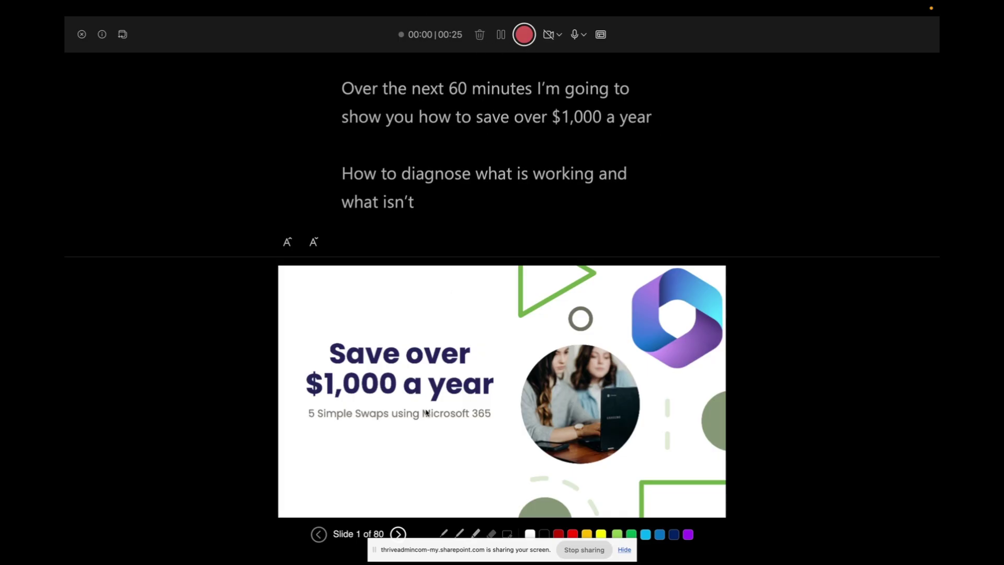
Advance five slides to Slide 6 of 80 and delete its recorded take.
left_click(398, 534)
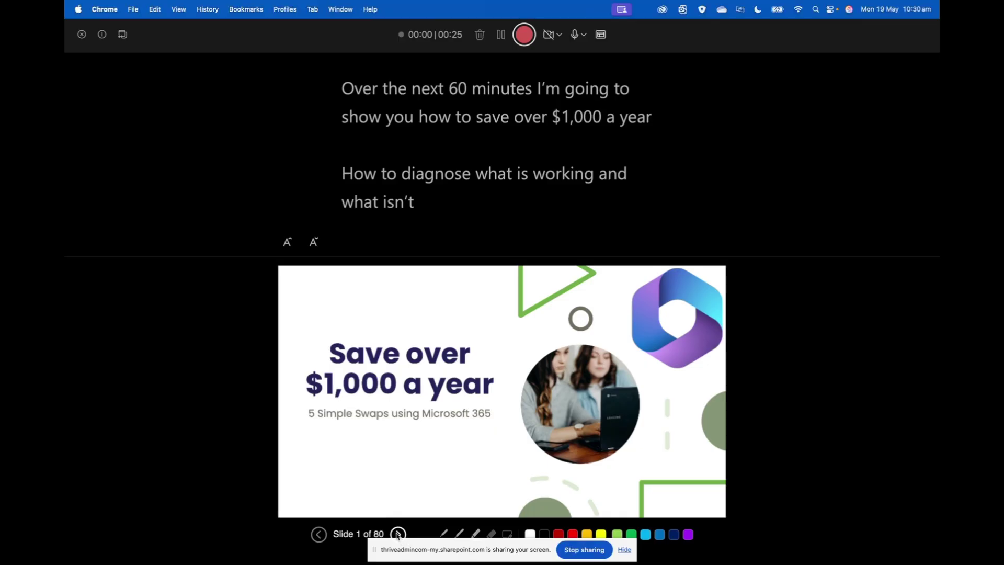
left_click(397, 533)
left_click(398, 534)
left_click(398, 534)
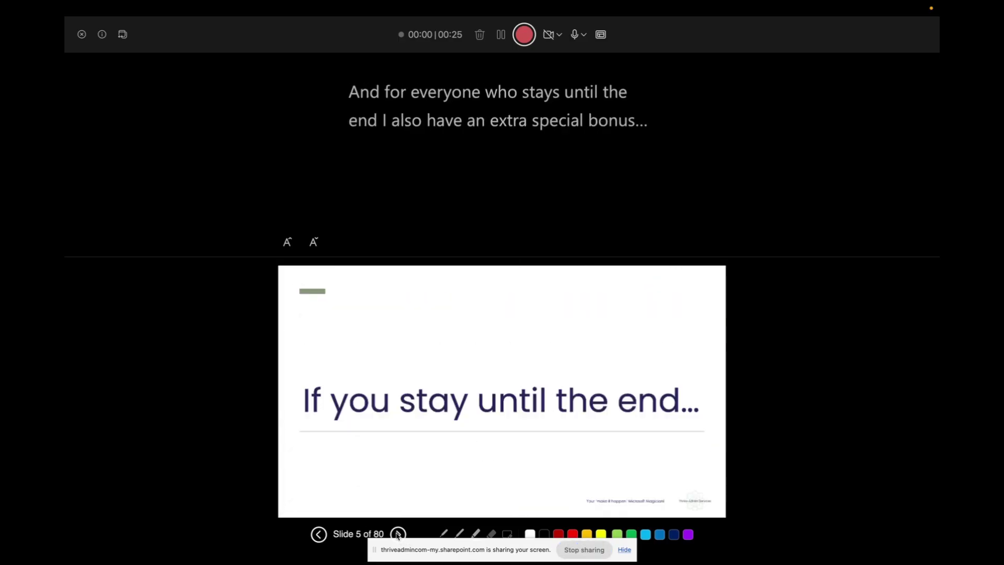
left_click(398, 534)
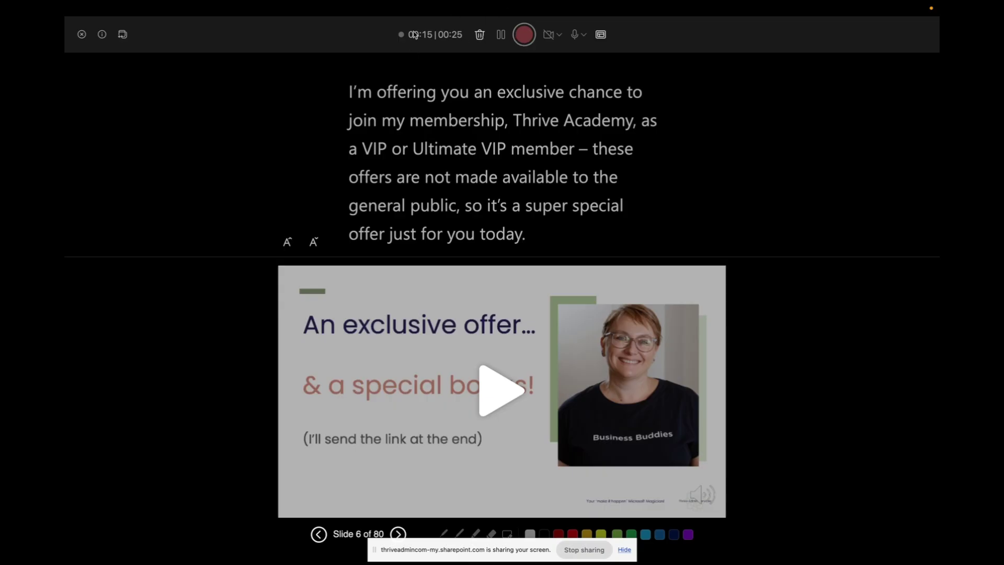
left_click(480, 35)
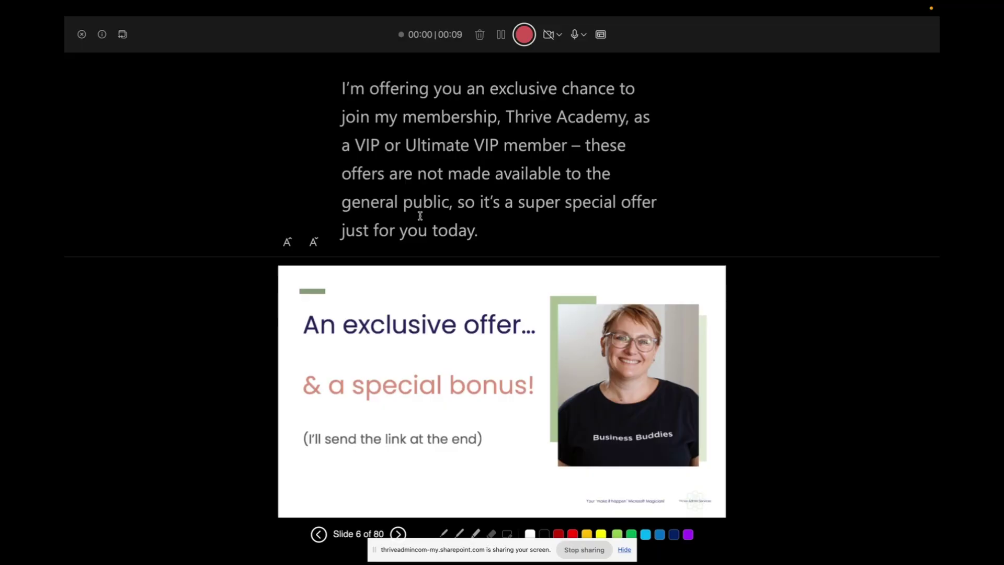
left_click(102, 35)
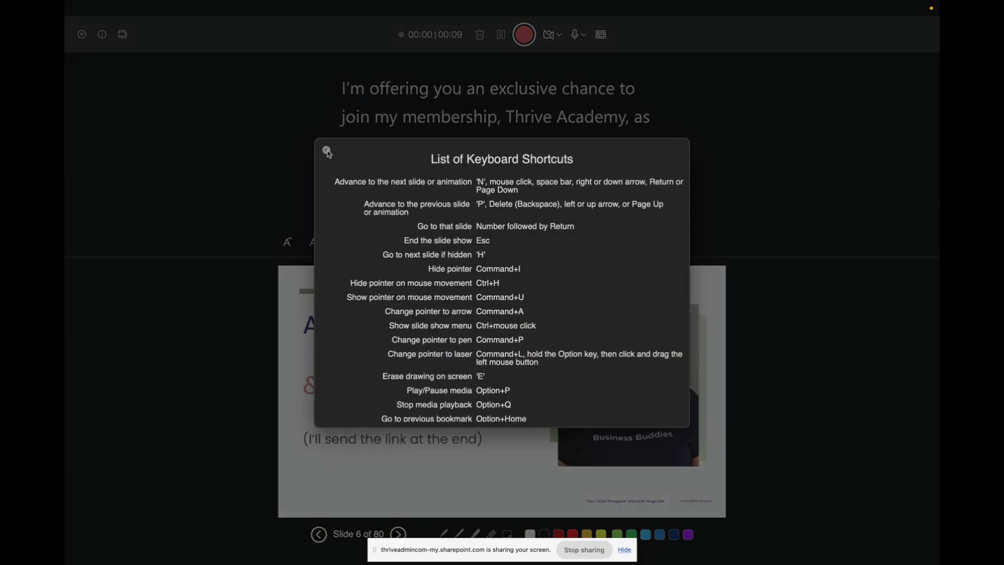
left_click(326, 150)
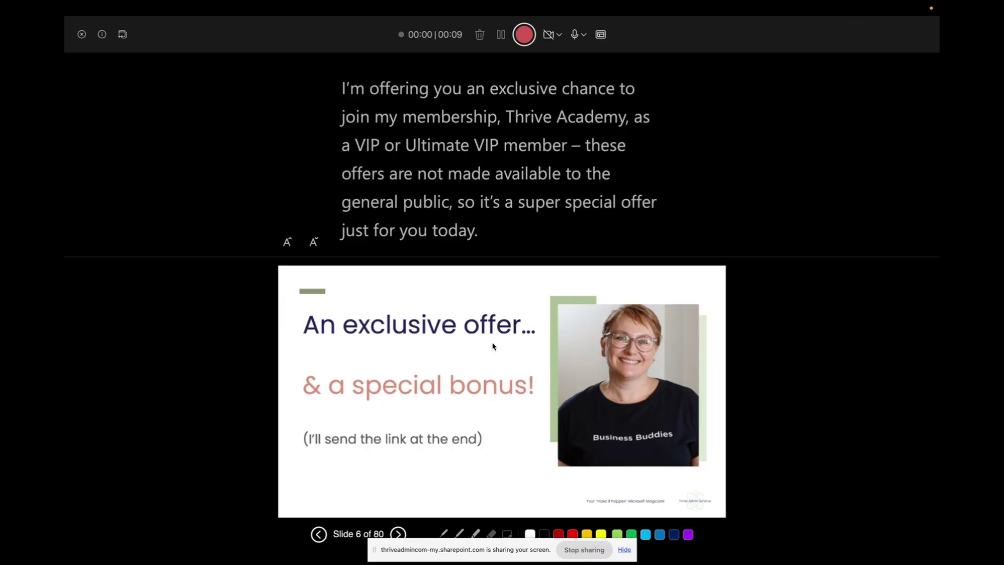
Choose Presenter View from the recording toolbar's layout menu.
left_click(601, 34)
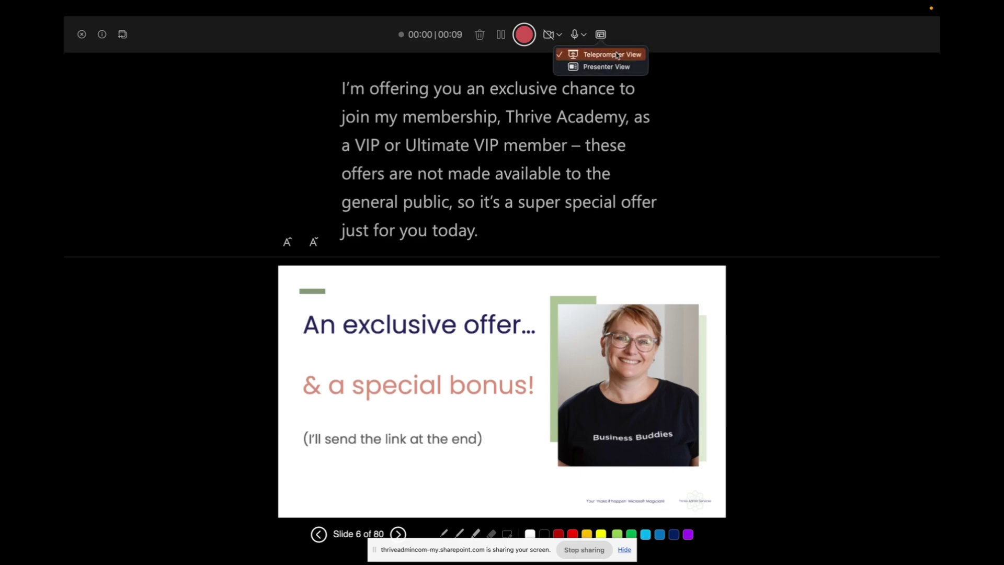
left_click(609, 66)
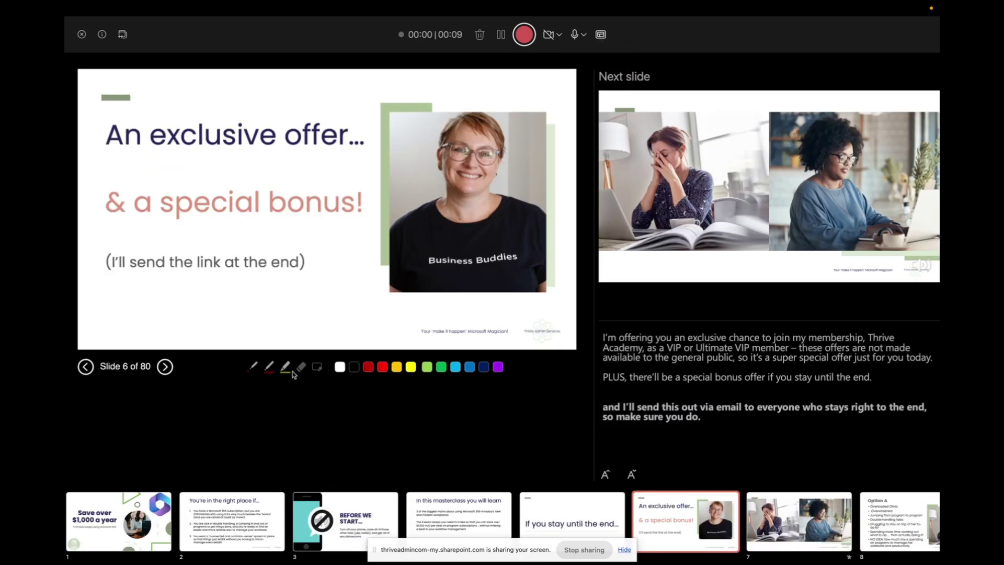